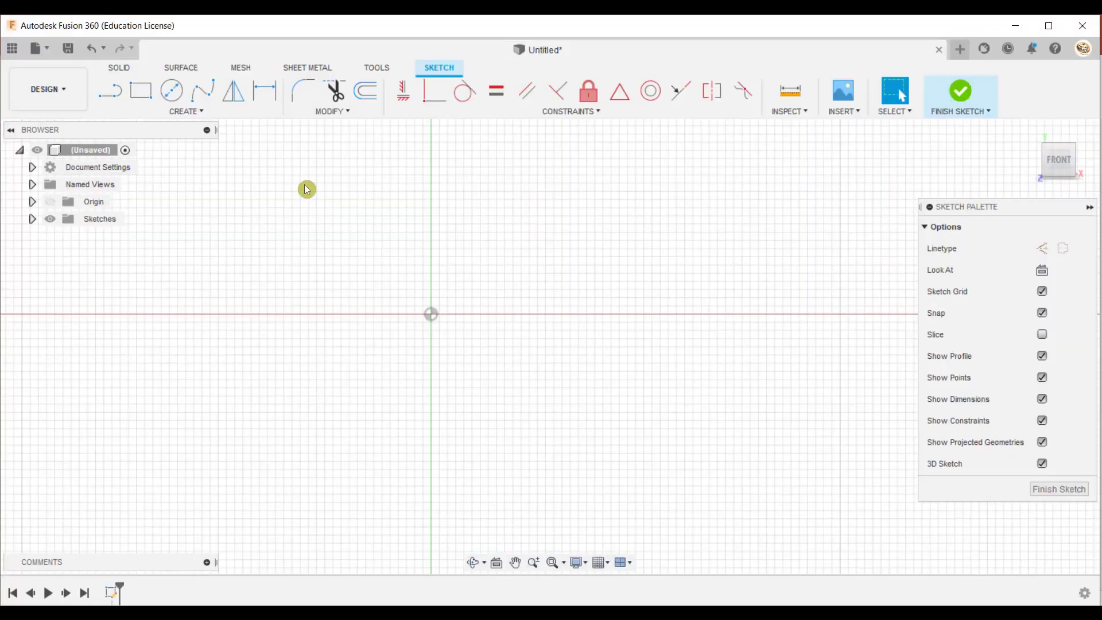
Step: Start the Circumscribed Polygon tool from the Create polygon options
left_click(223, 117)
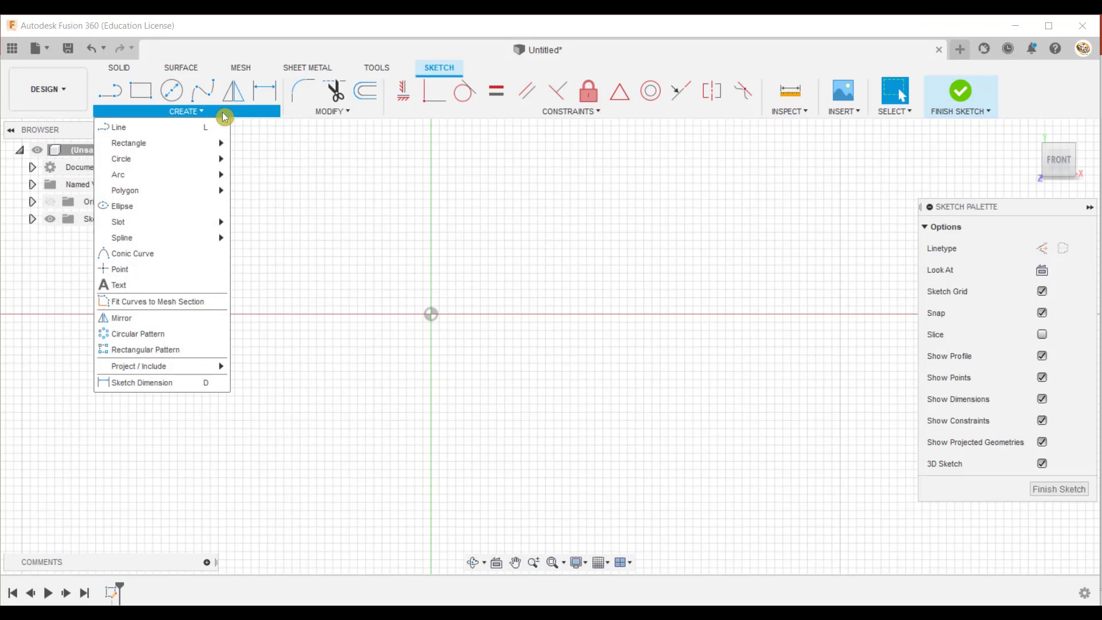
mouse_move(219, 194)
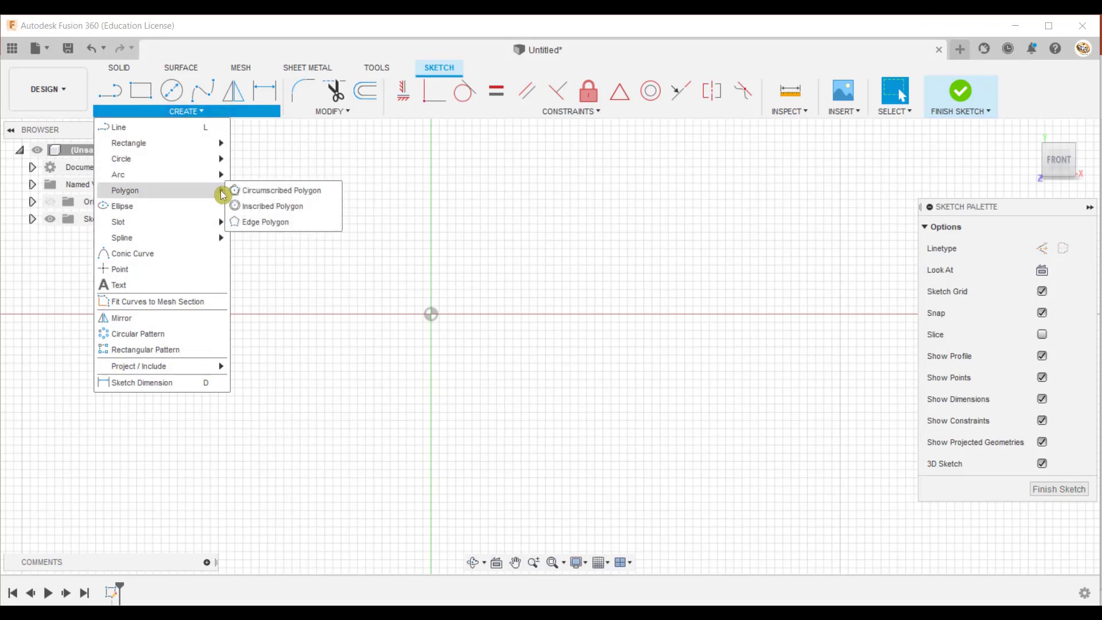
left_click(251, 191)
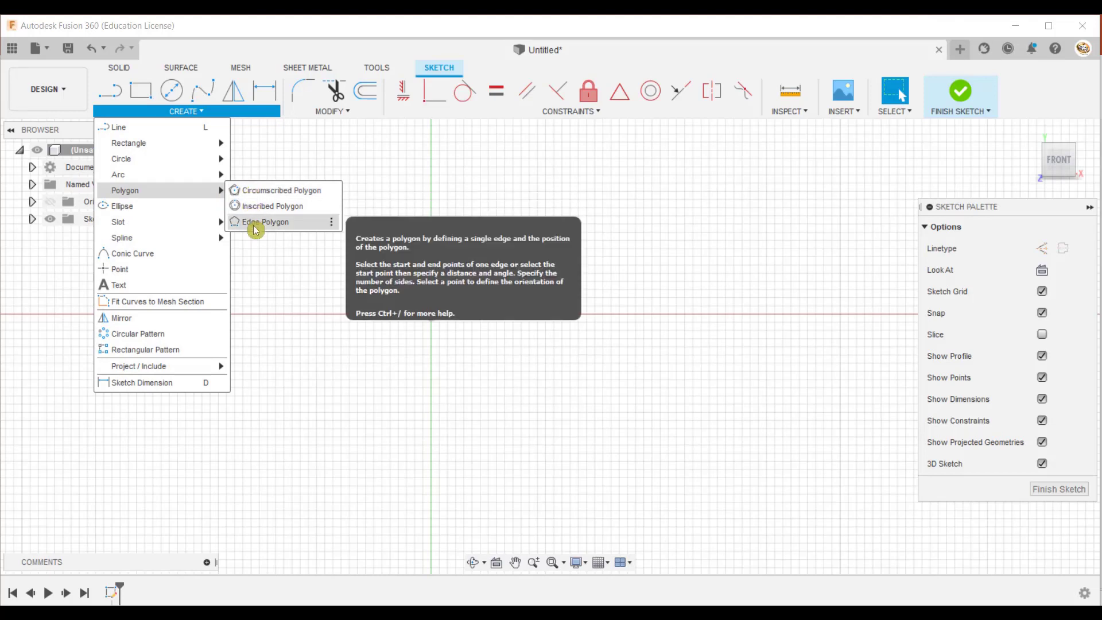
left_click(270, 193)
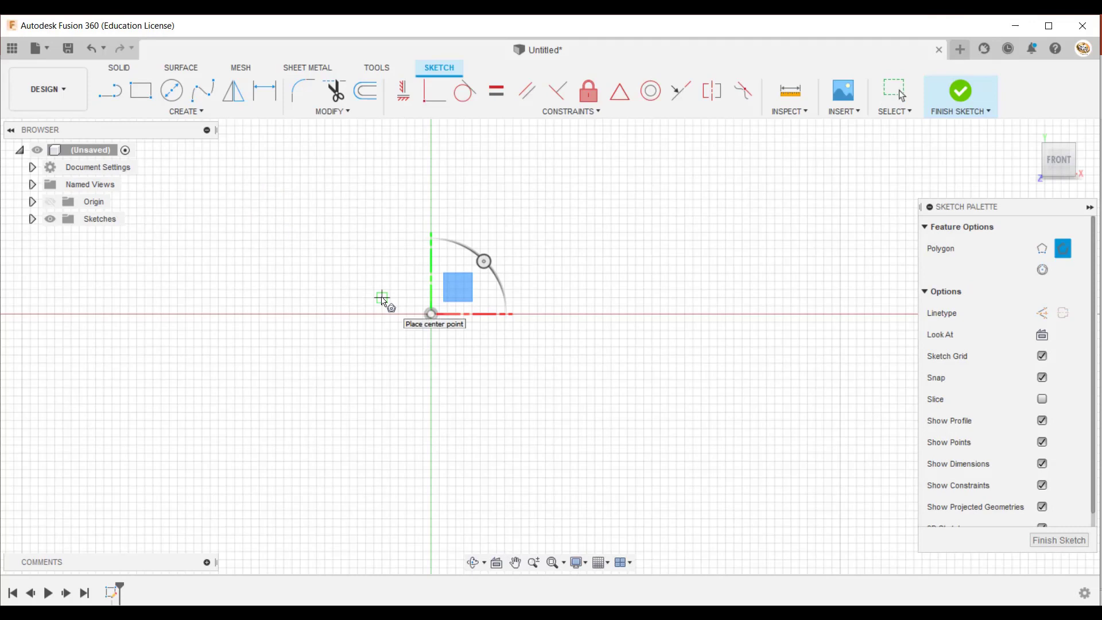
Step: Draw an 8-sided circumscribed polygon of 20 mm centred on the origin
left_click(431, 315)
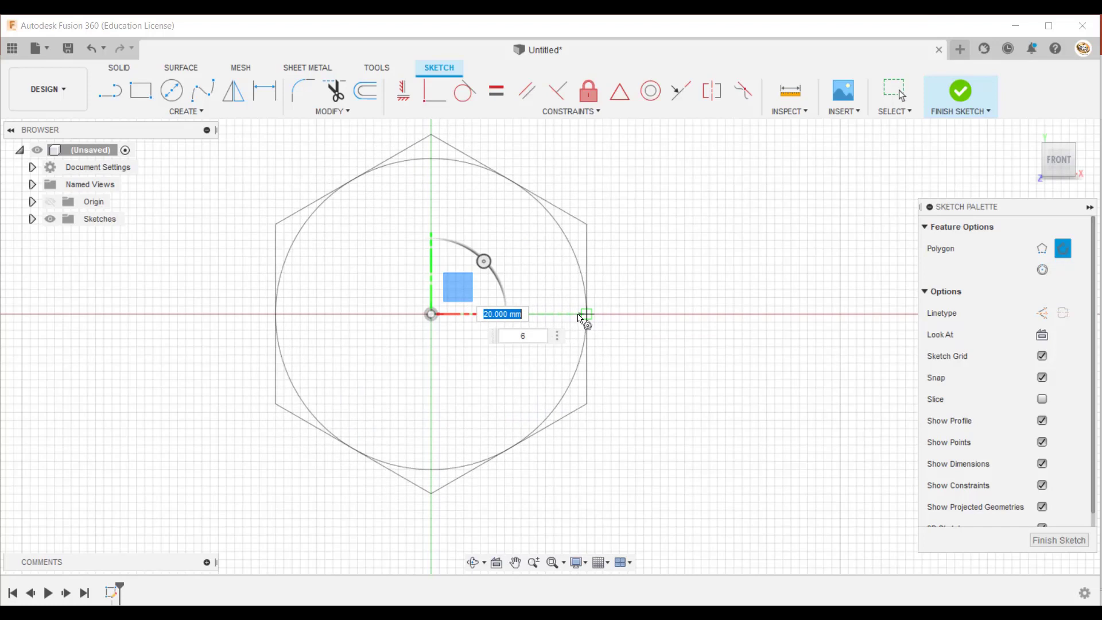
type("20")
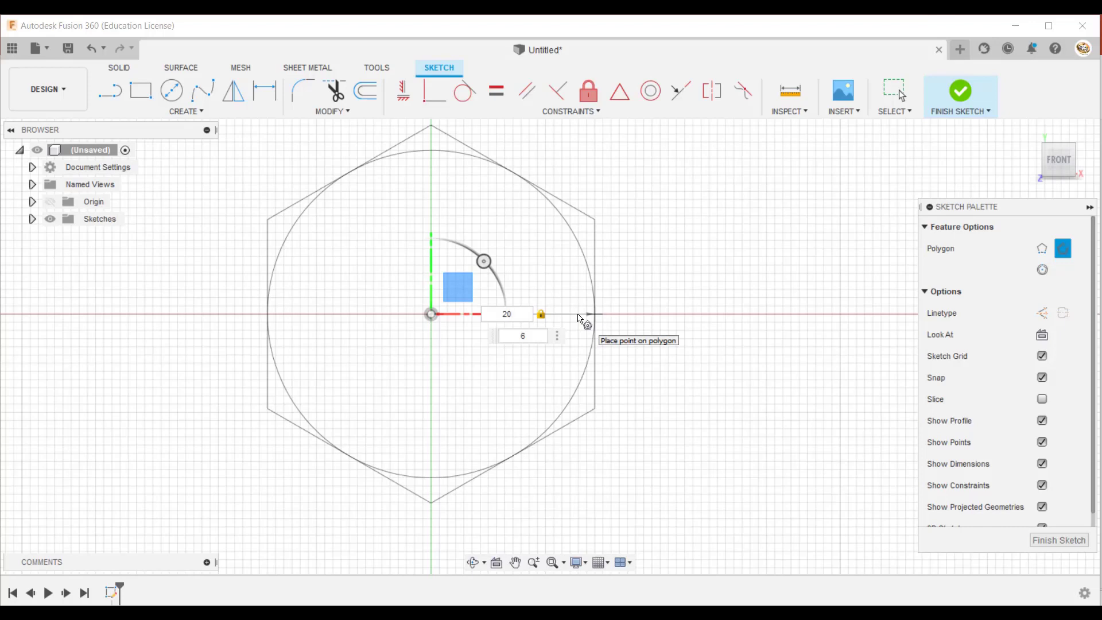
key("Tab")
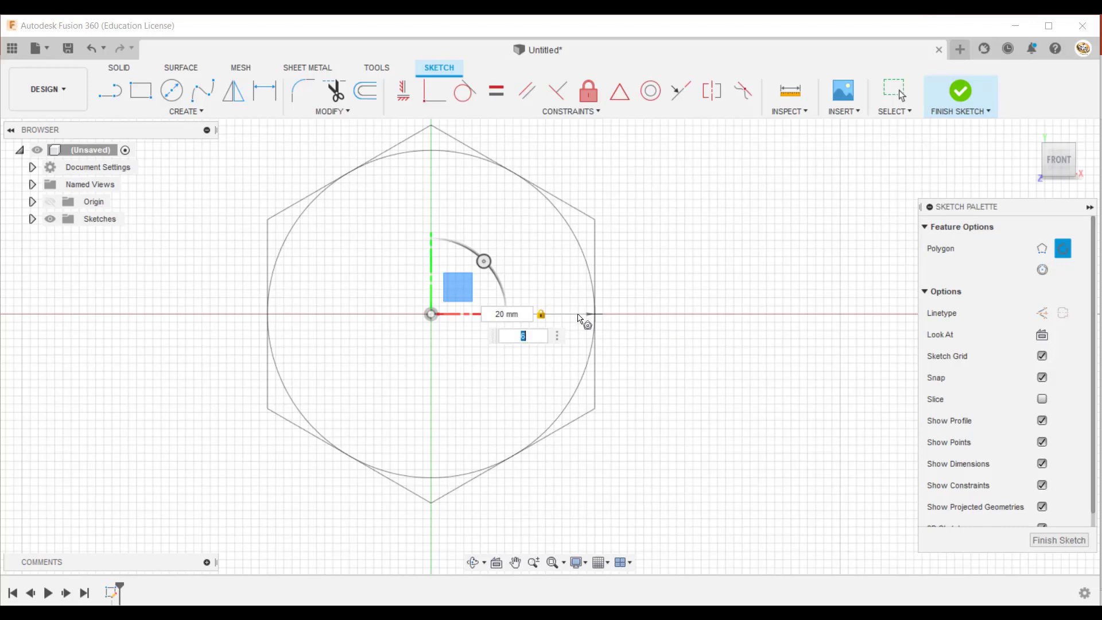
type("8")
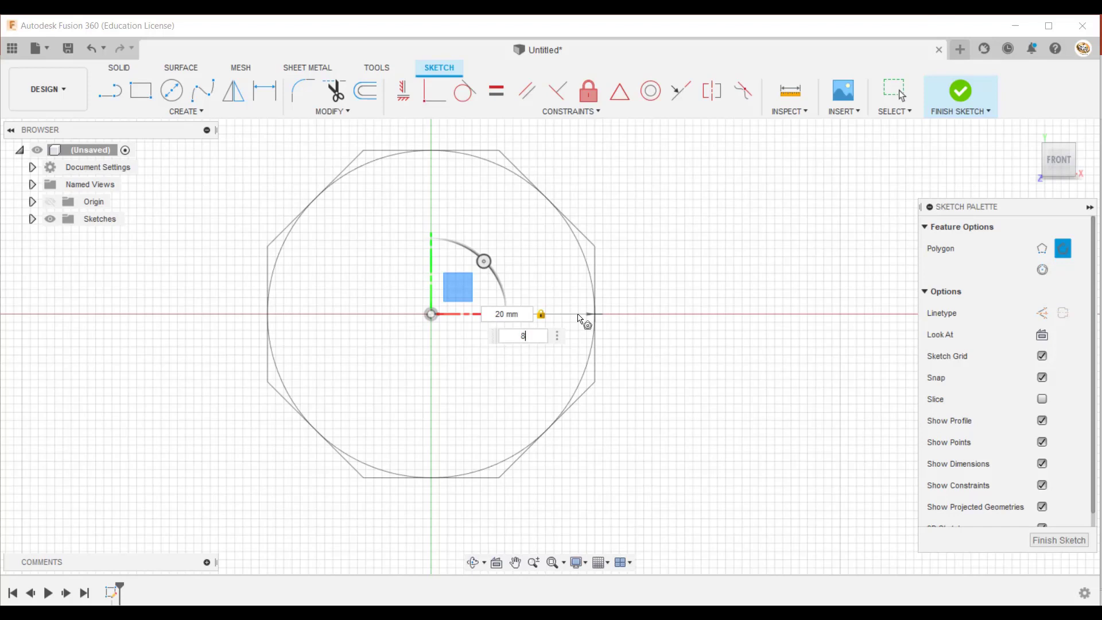
left_click(583, 317)
key("Escape")
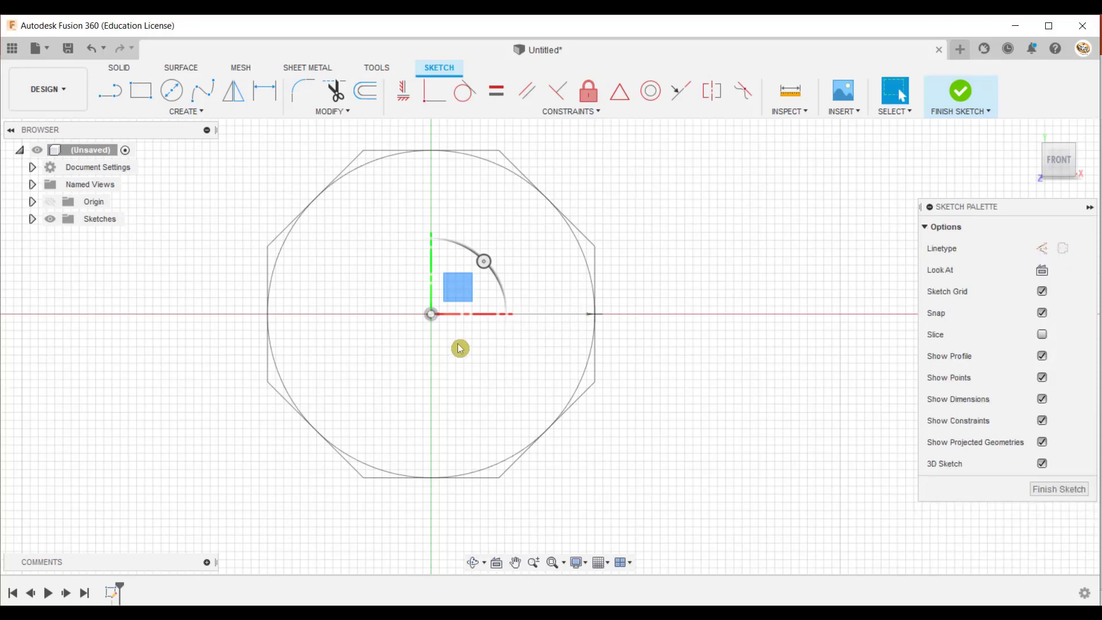
Step: Start an inscribed polygon centred on the x-axis right of the octagon
left_click(418, 346)
scroll(418, 346, "down", 3)
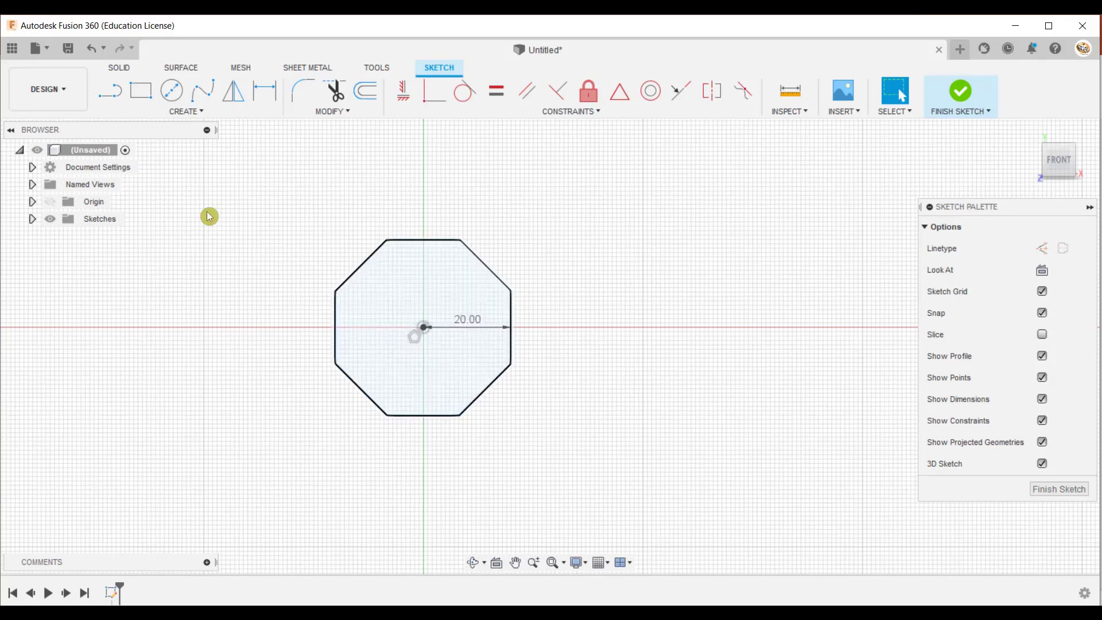
left_click(186, 113)
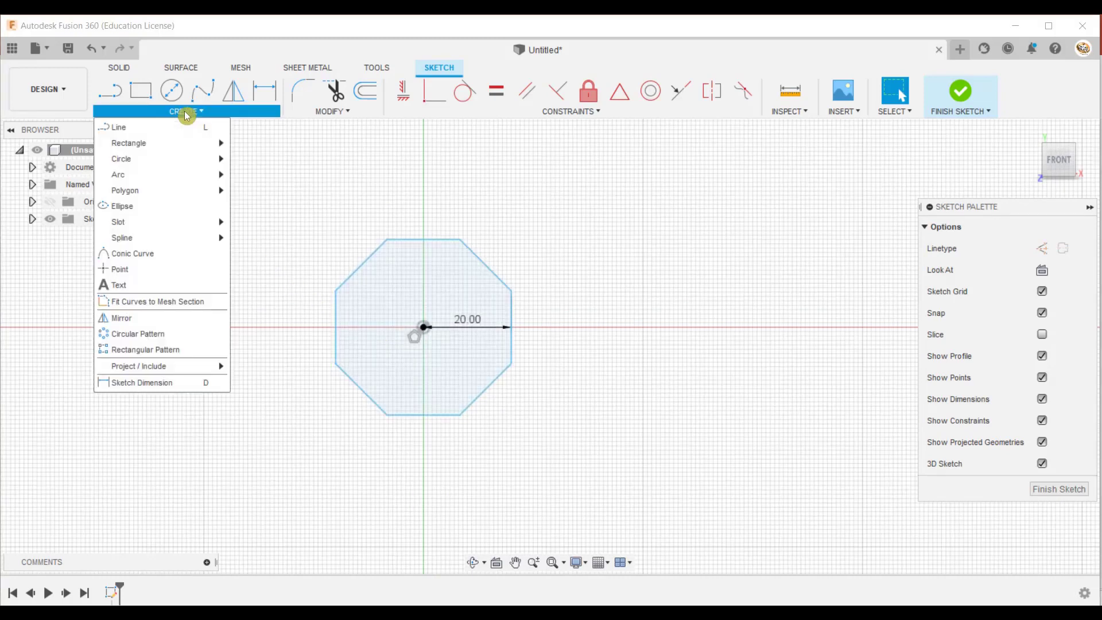
mouse_move(194, 192)
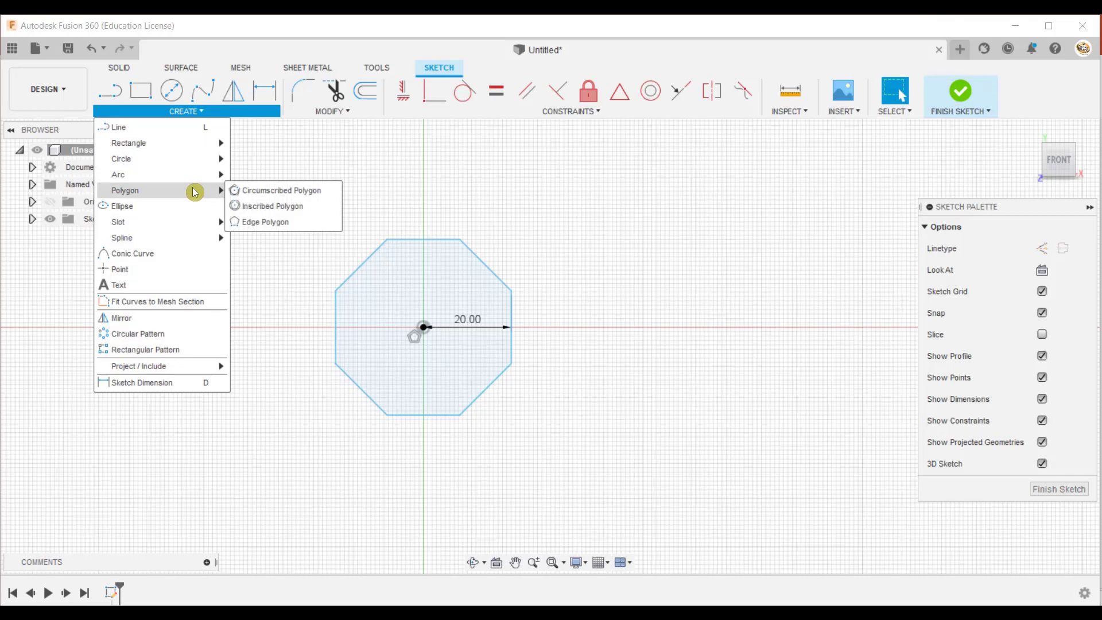
left_click(270, 209)
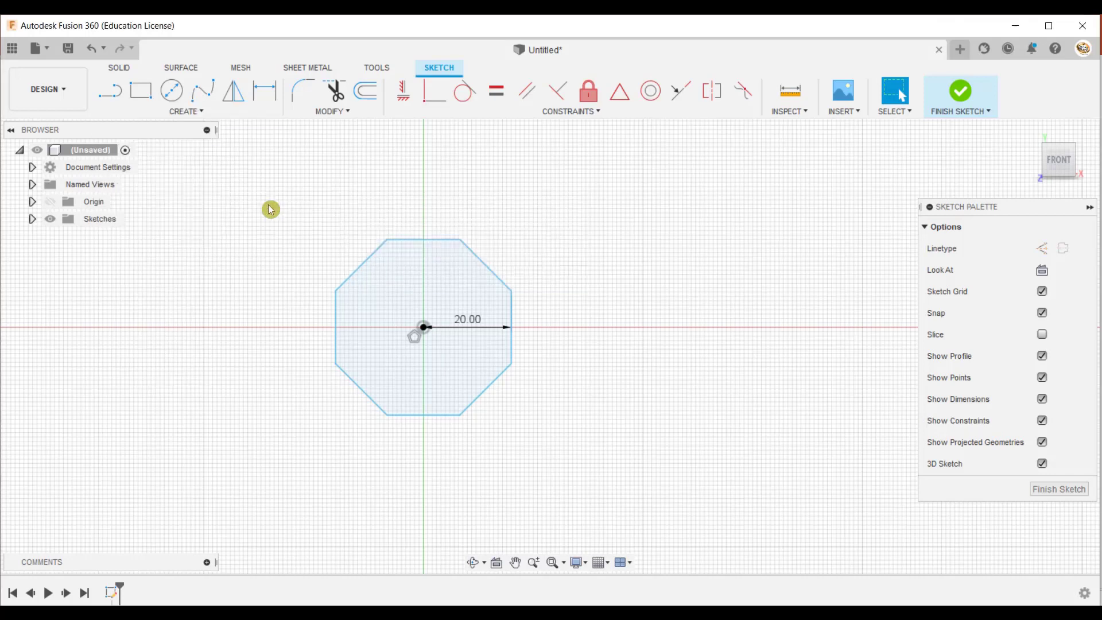
left_click(642, 328)
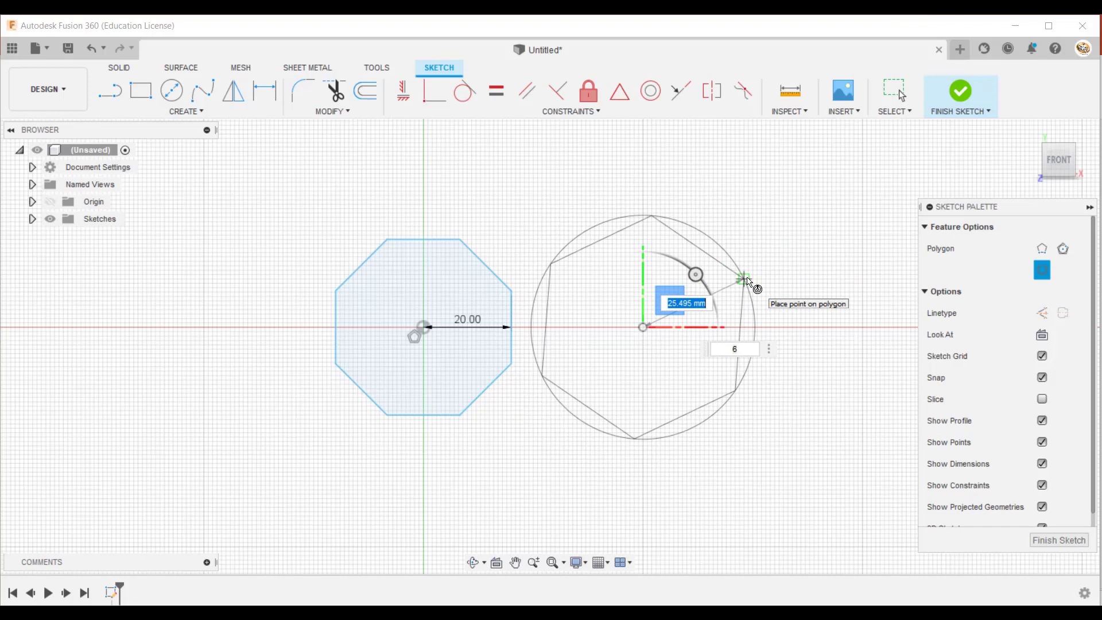
Step: Give the inscribed polygon a 15 mm radius and 7 sides, then finish it
type("15")
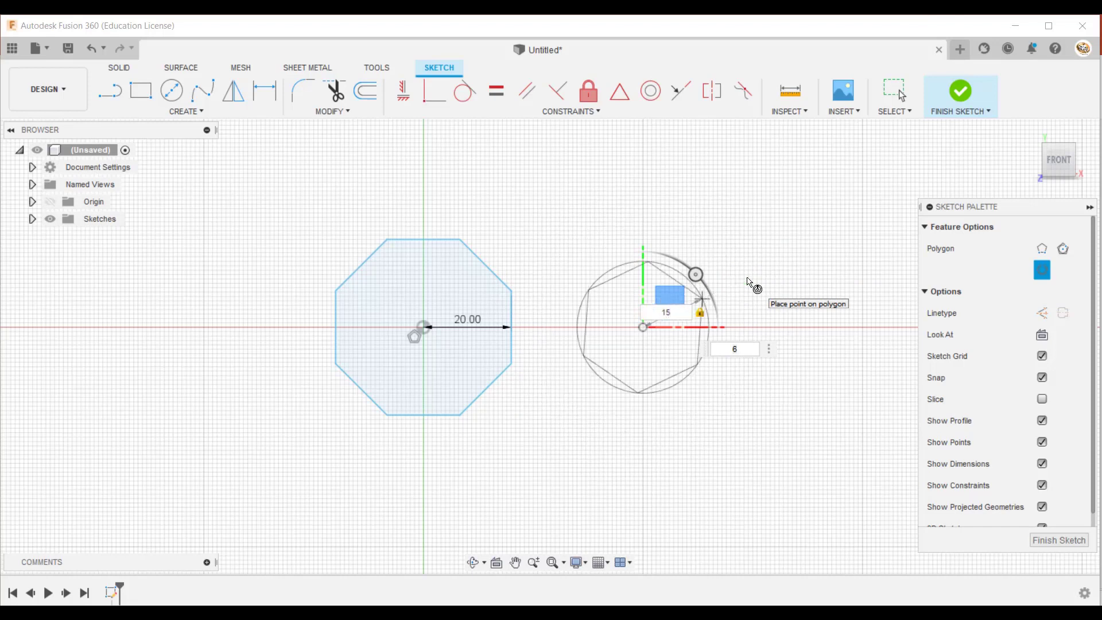
key("Tab")
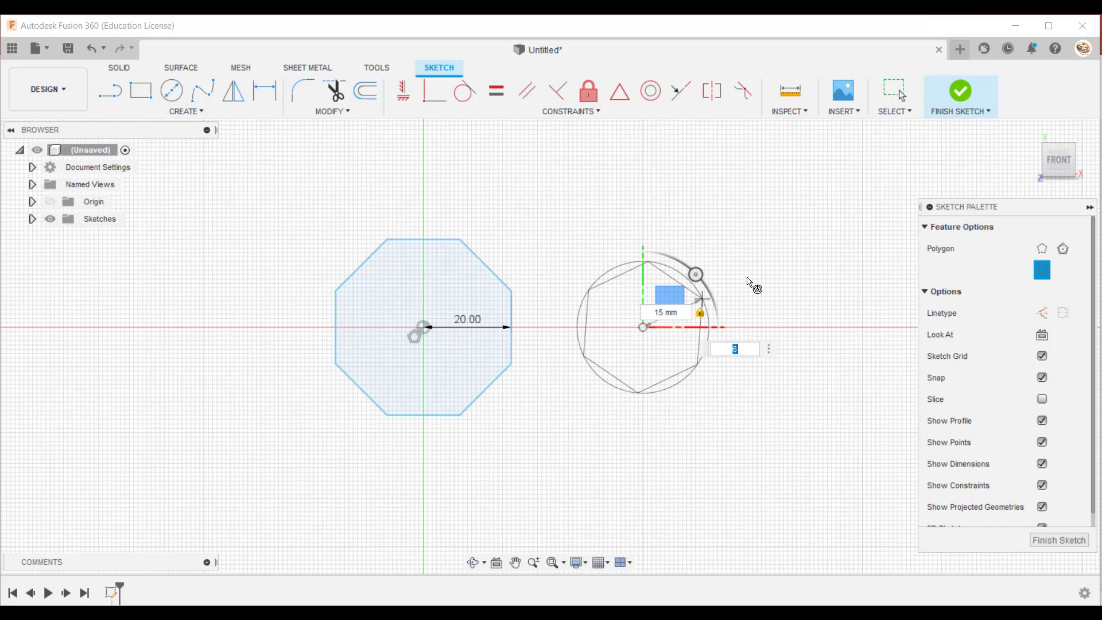
type("7")
key("Return")
key("Escape")
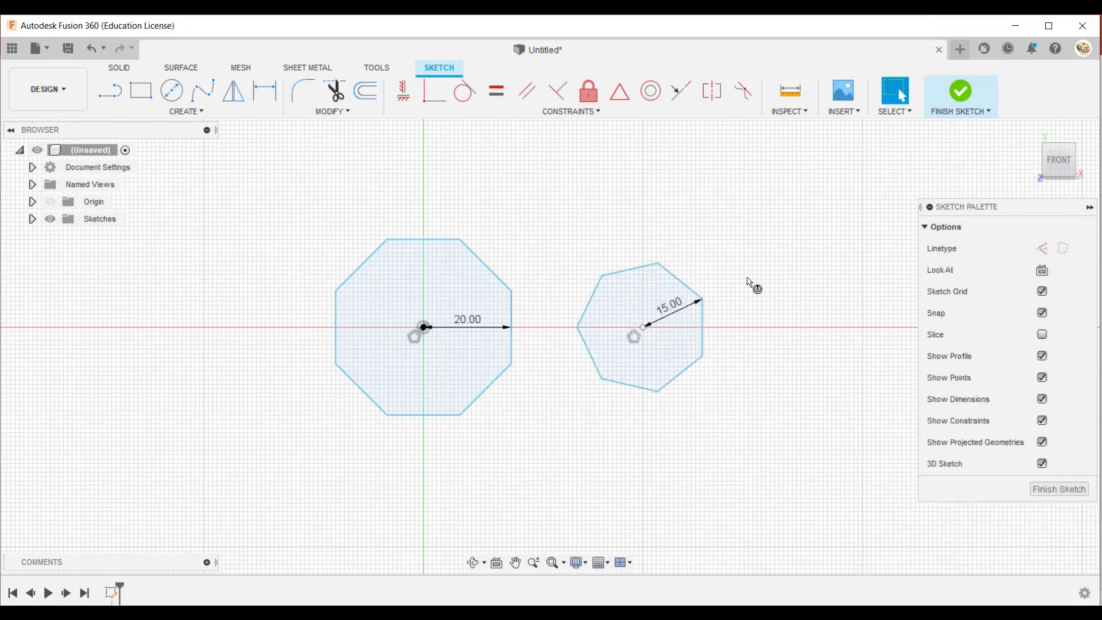
scroll(746, 334, "up", 2)
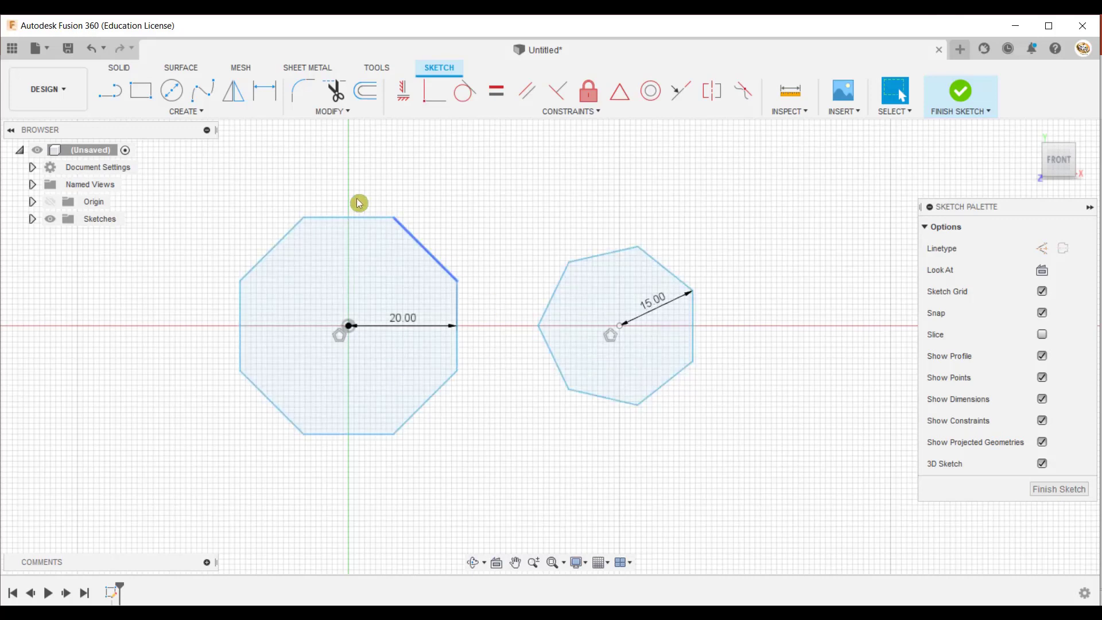
Step: Start an Edge Polygon with its first point on the x-axis right of the heptagon
left_click(212, 116)
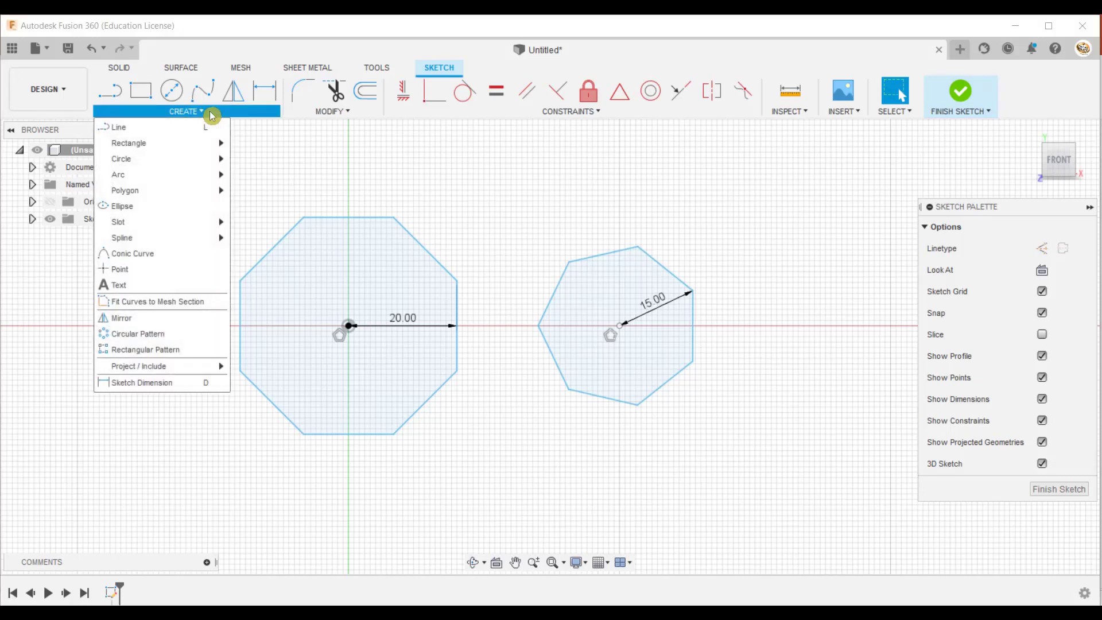
mouse_move(199, 190)
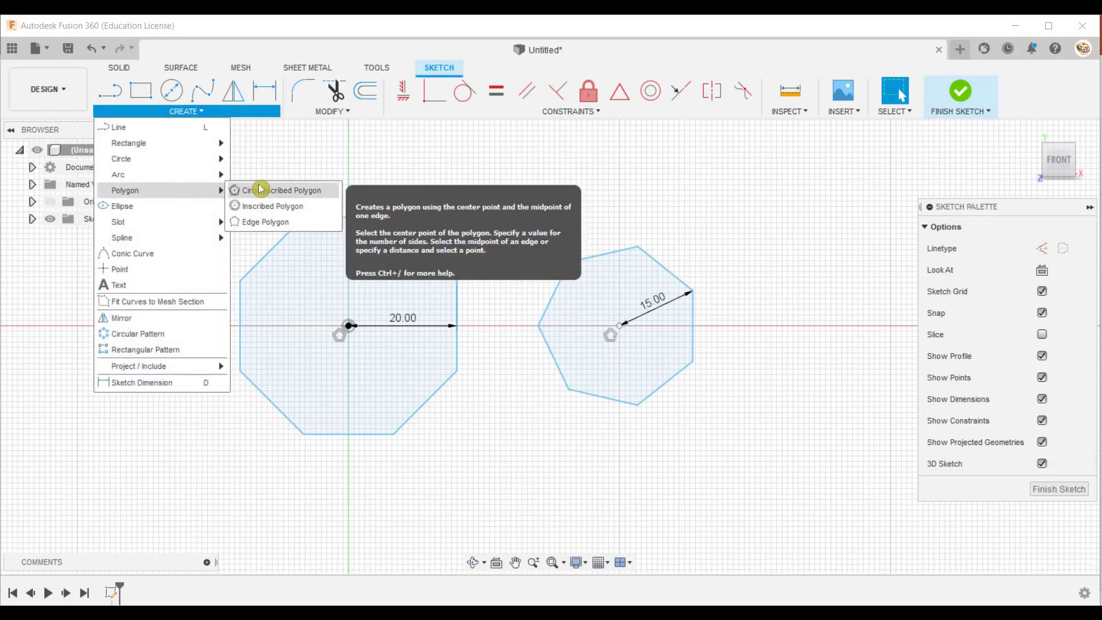
left_click(264, 221)
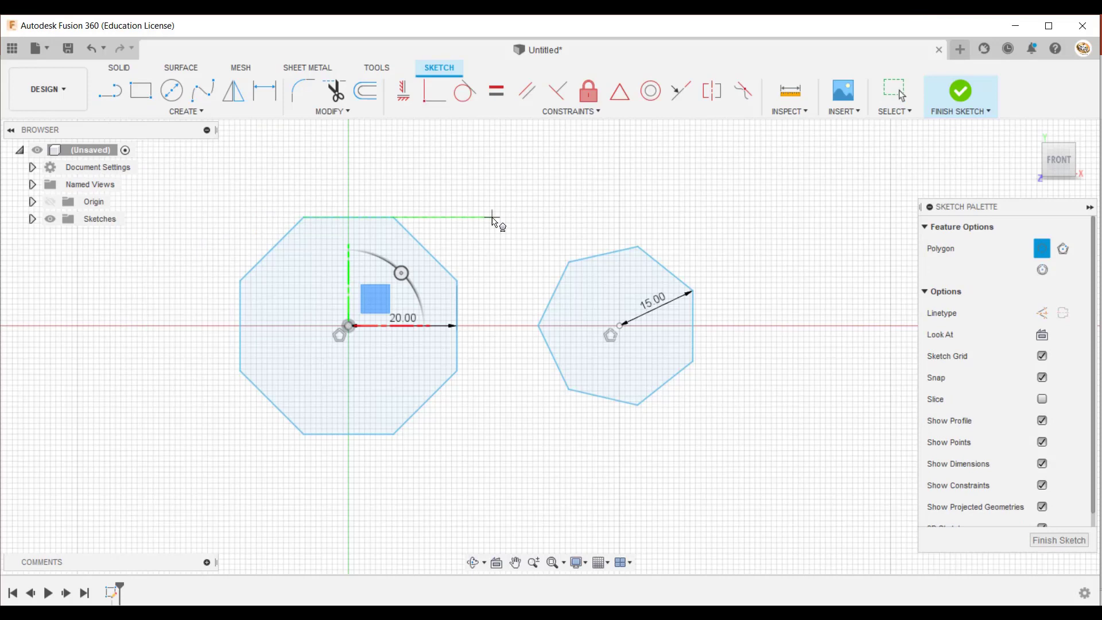
scroll(492, 219, "down", 3)
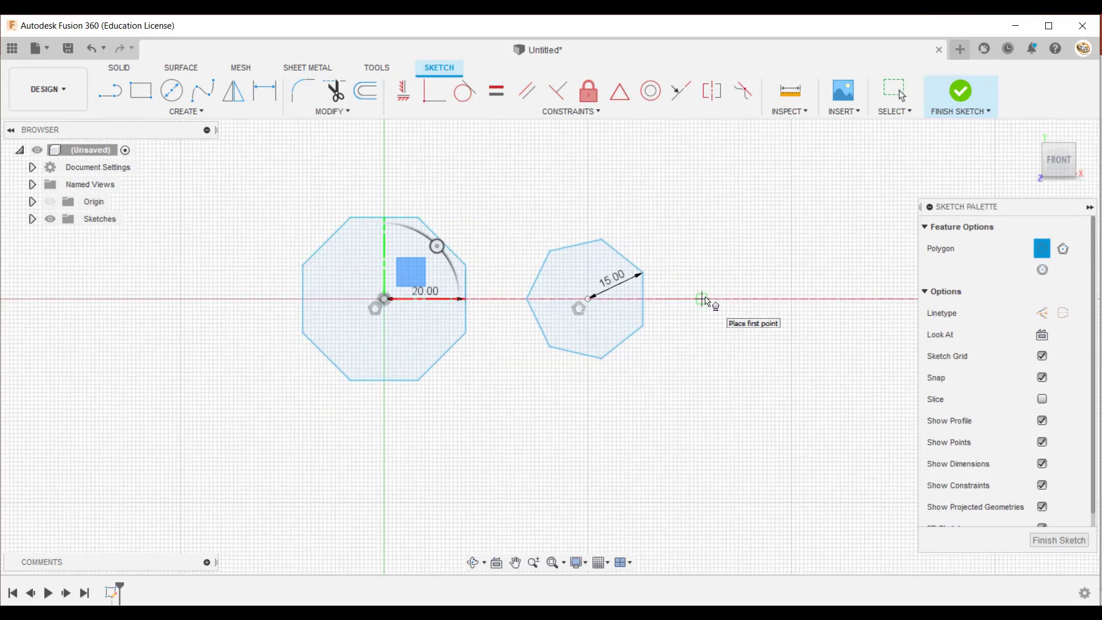
left_click(702, 299)
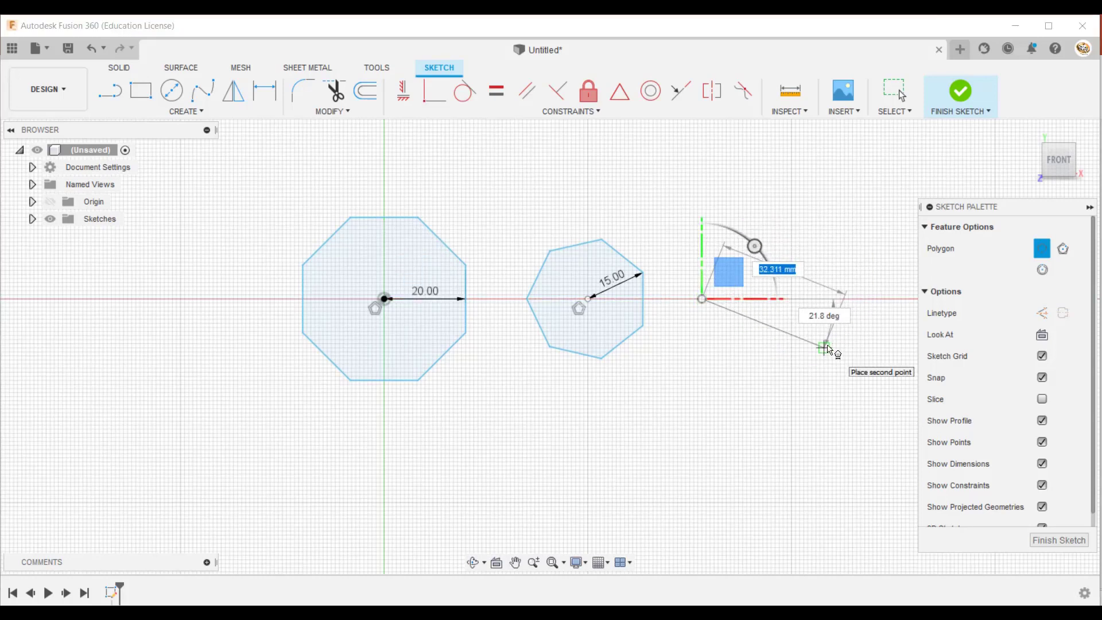
Step: Fix the polygon's defining edge at 30 mm long and a 20° angle
type("30")
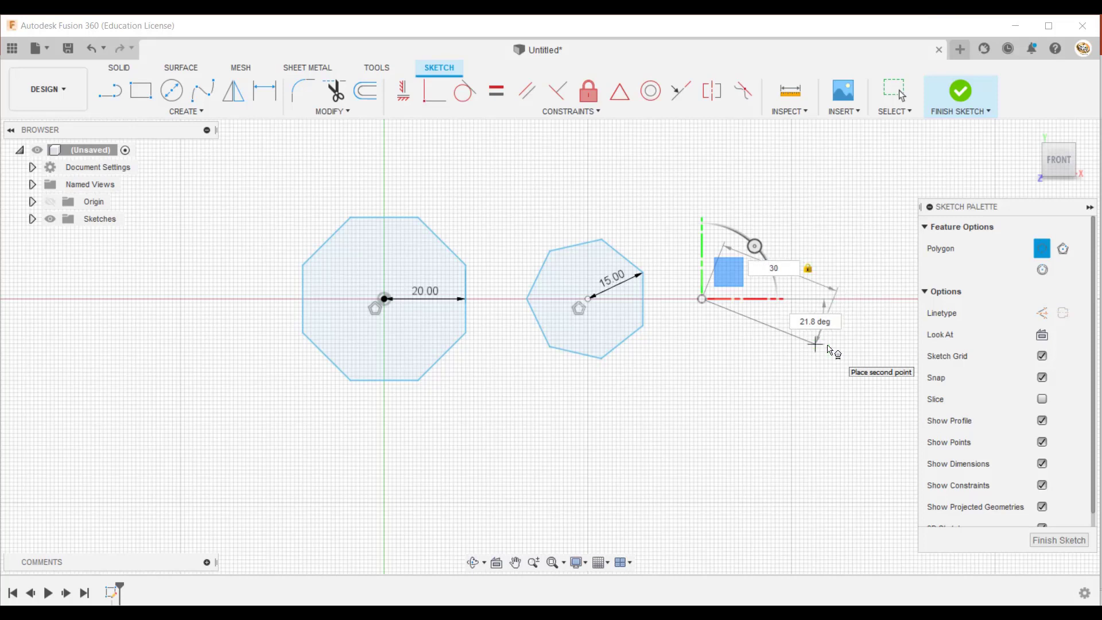
key("Tab")
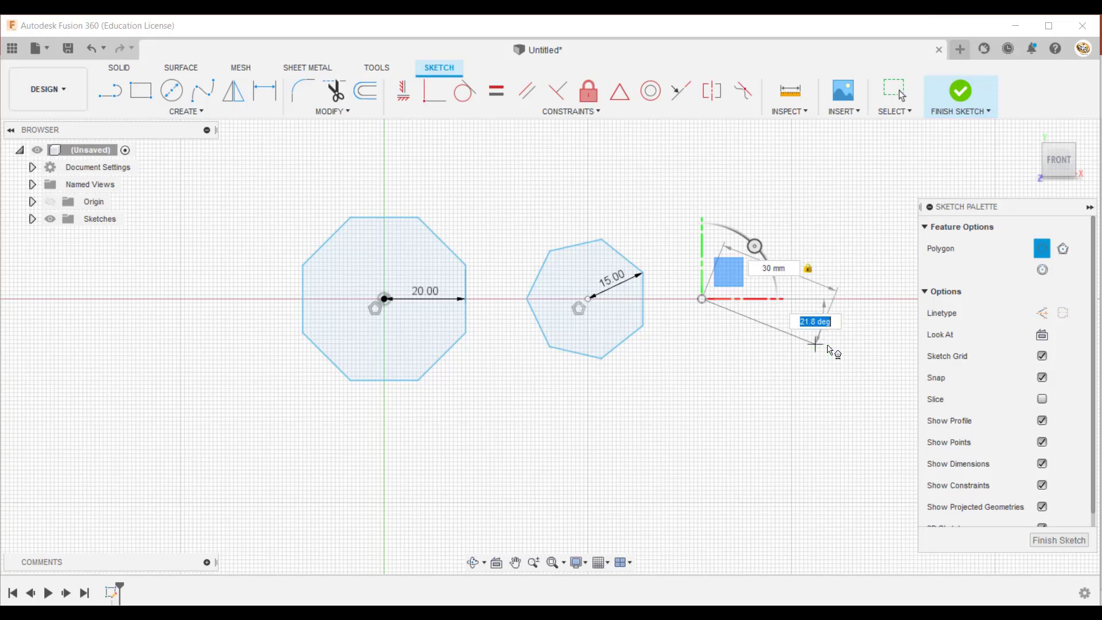
type("20")
key("Return")
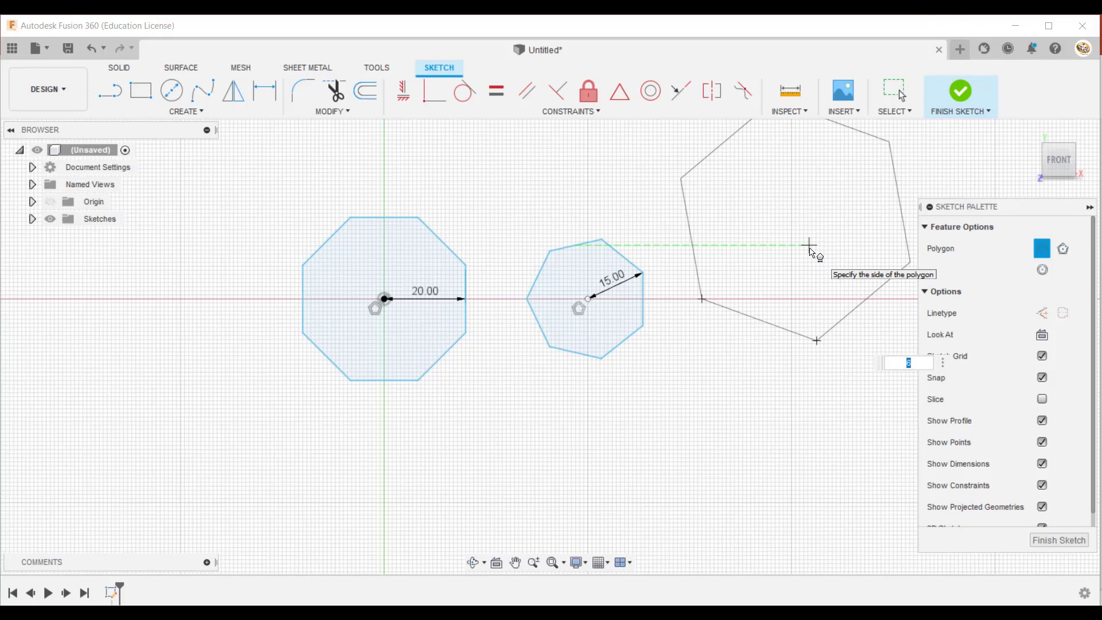
Step: Give the edge polygon 10 sides to complete the decagon on the 30 mm edge
type("10")
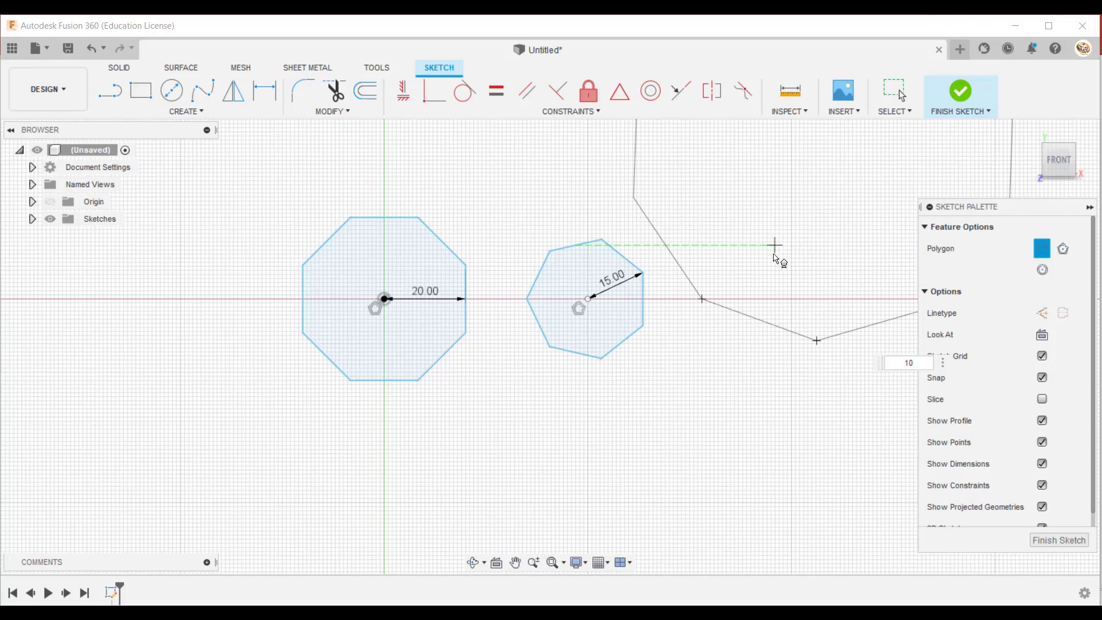
scroll(772, 264, "up", 3)
scroll(770, 283, "down", 5)
scroll(769, 292, "down", 2)
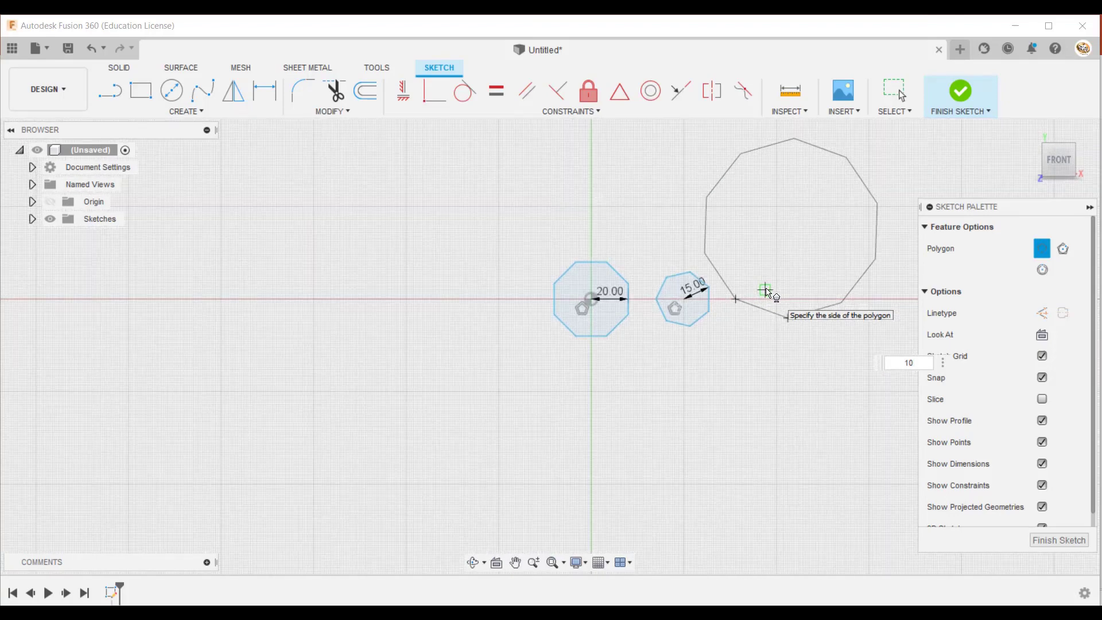
scroll(877, 166, "up", 1)
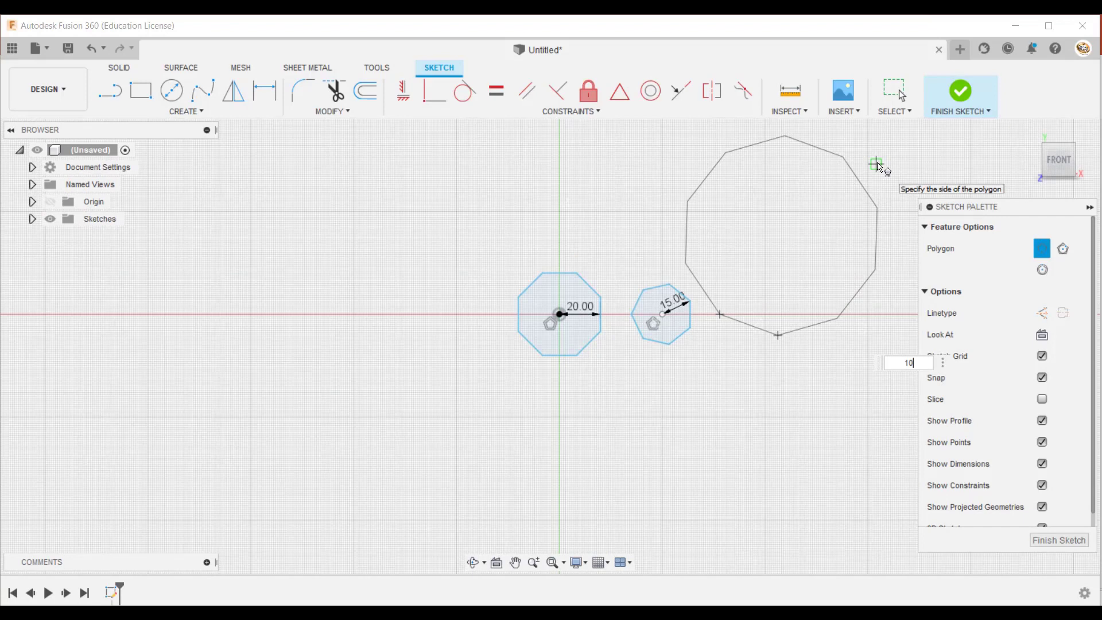
scroll(876, 165, "up", 2)
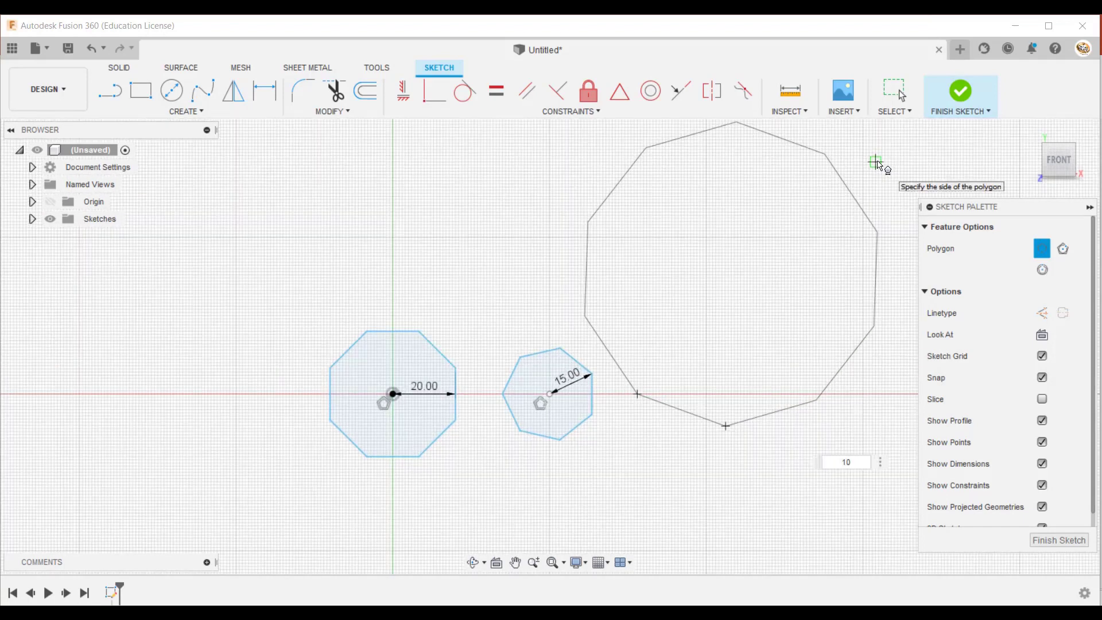
key("Return")
scroll(486, 329, "down", 1)
scroll(486, 329, "down", 1)
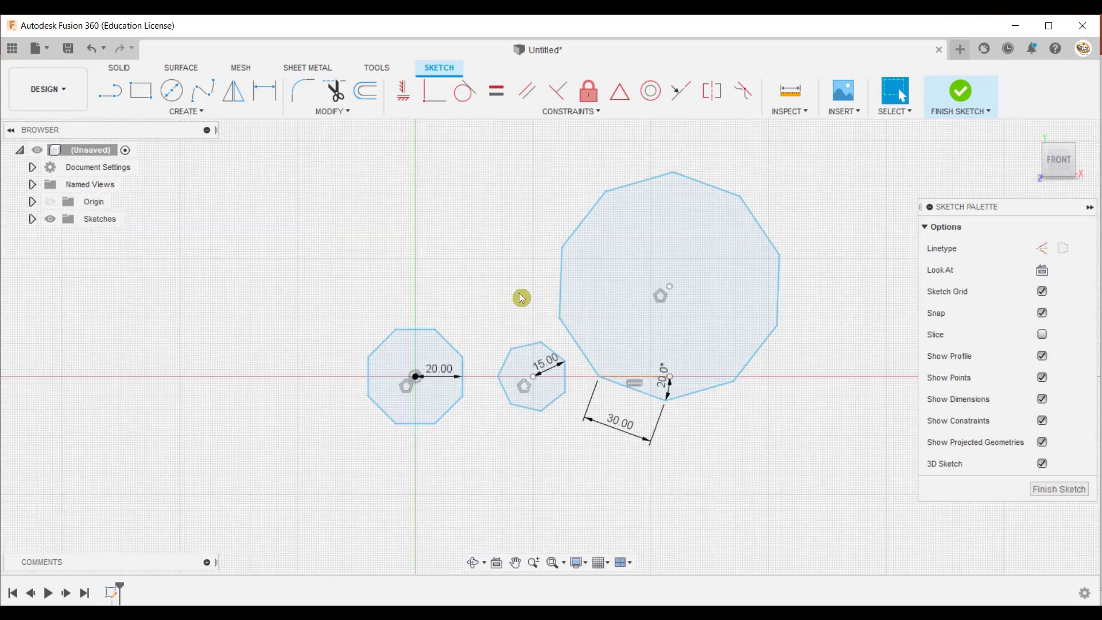
scroll(557, 327, "up", 1)
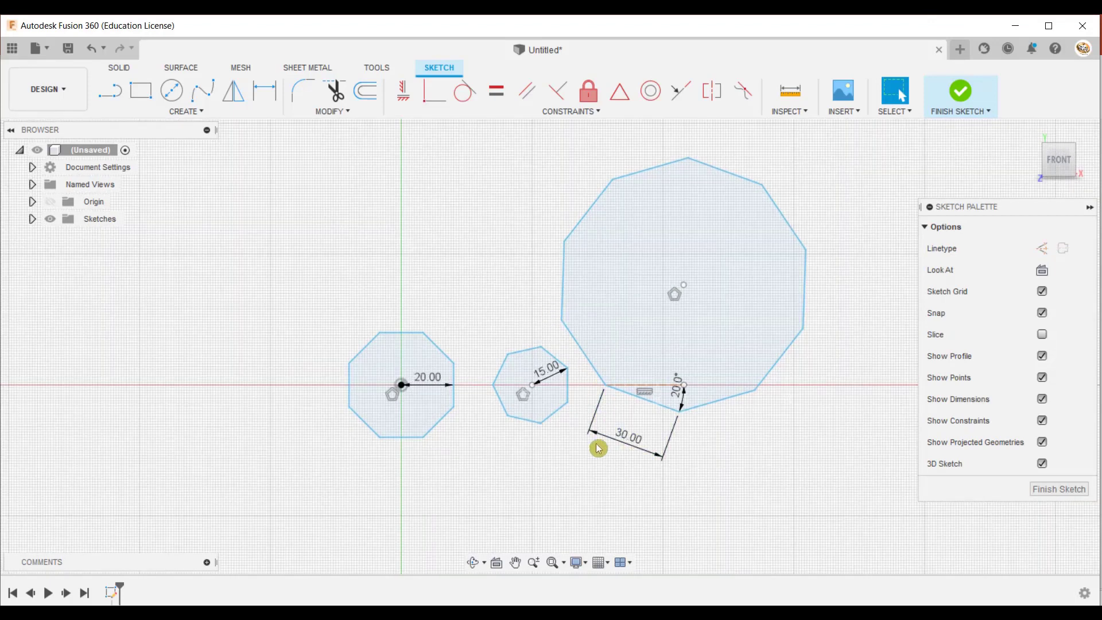